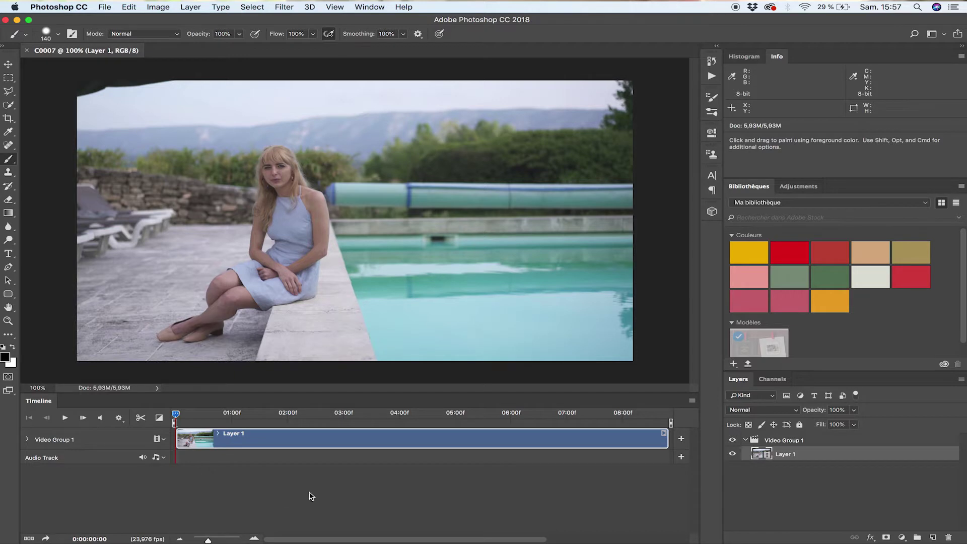
- Play the video clip in the timeline to preview its motion
left_click(370, 7)
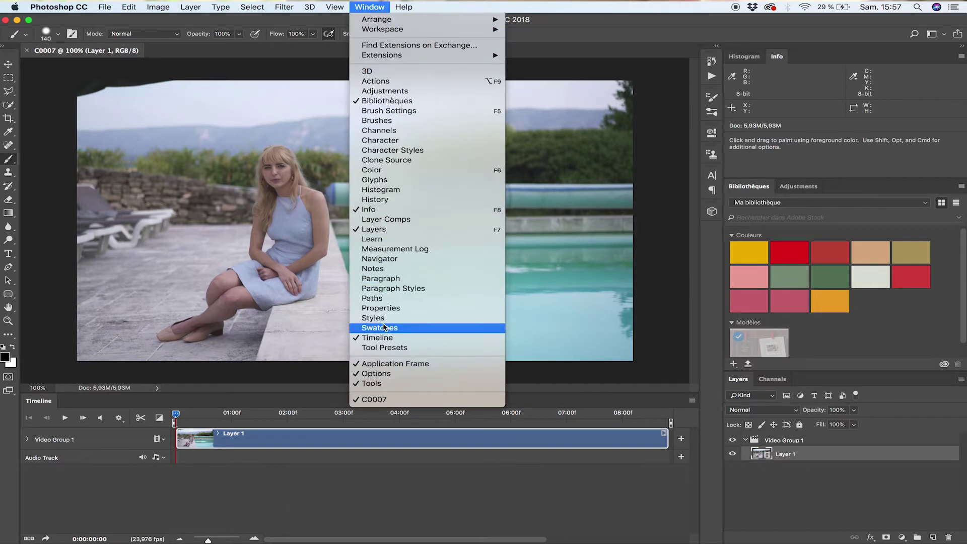
left_click(315, 323)
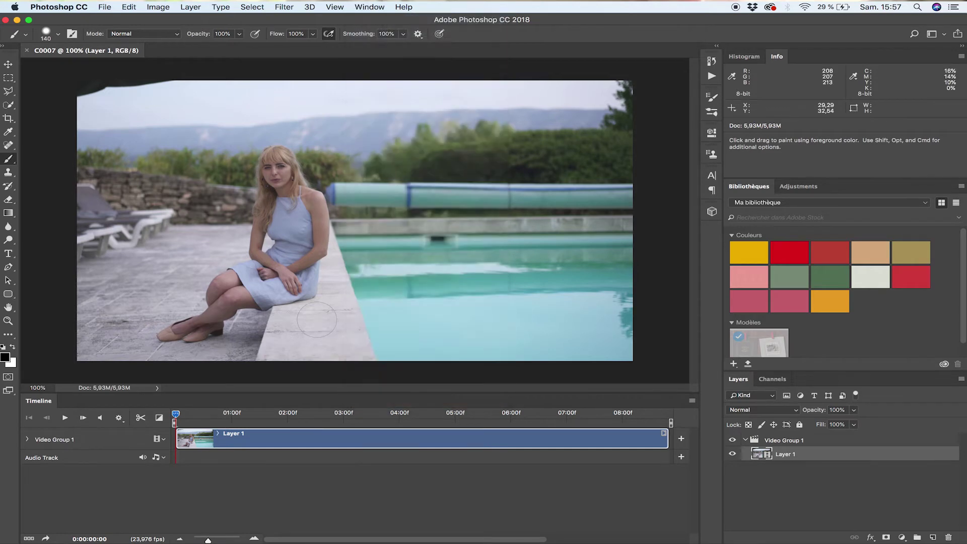
left_click(66, 418)
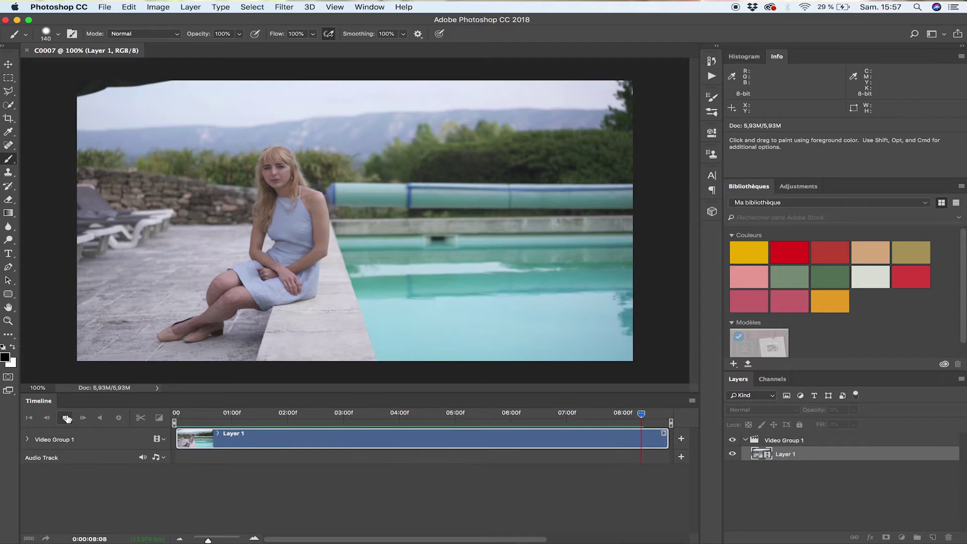
left_click(66, 418)
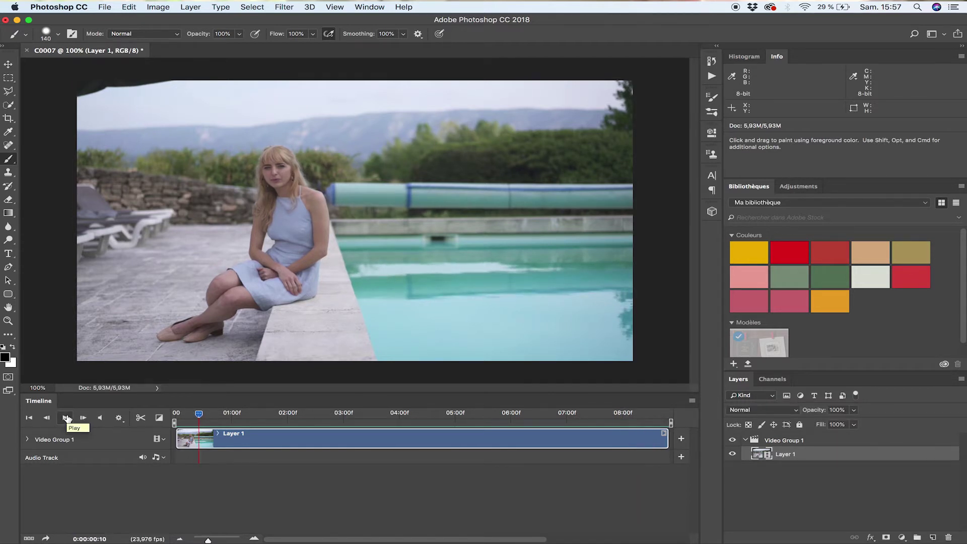
- Trim the end of the Layer 1 clip to 06:00 and duplicate Video Group 1
left_click(511, 415)
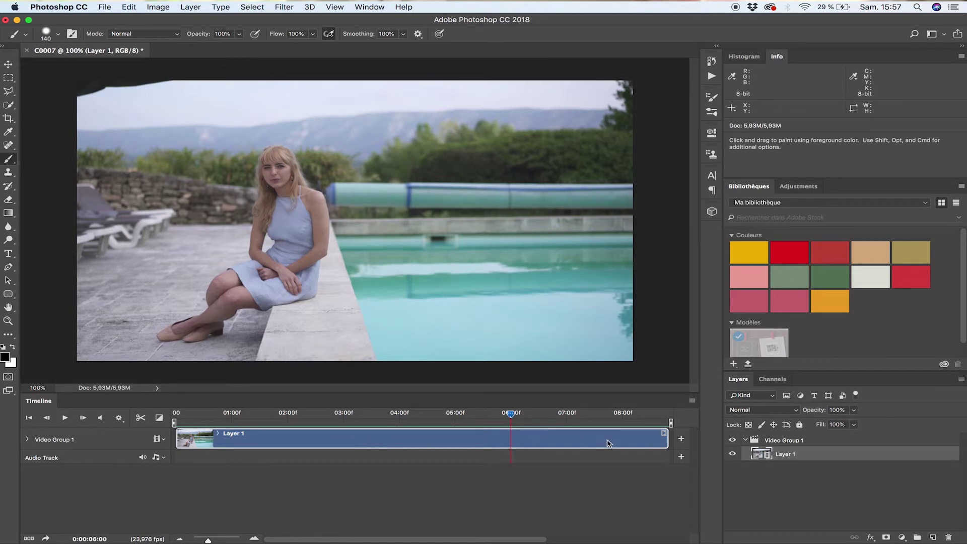
left_click_drag(666, 441, 495, 415)
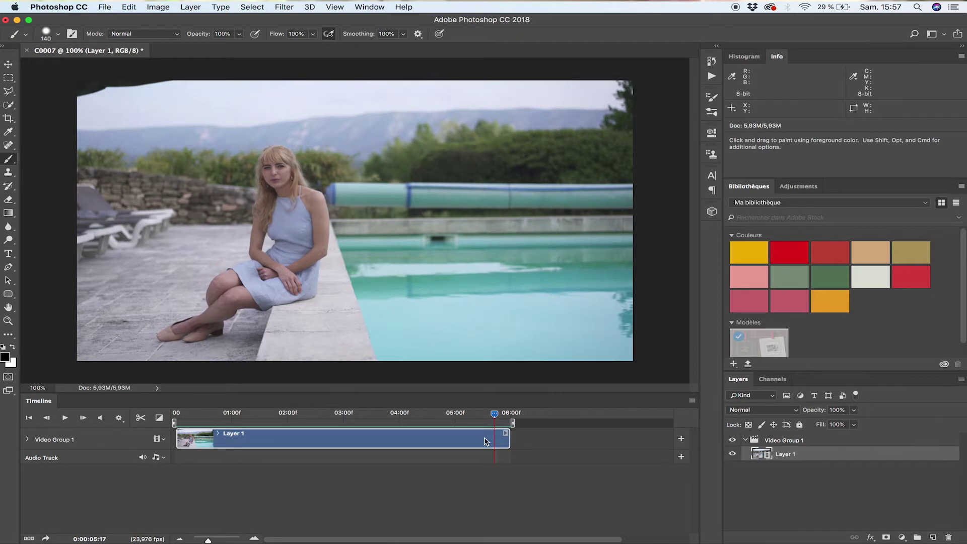
left_click(746, 440)
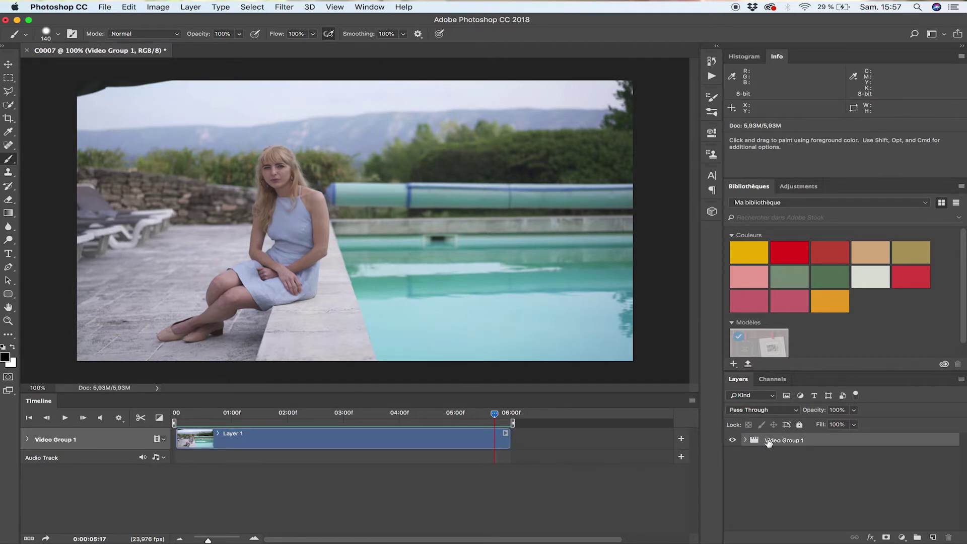
left_click_drag(778, 442, 933, 538)
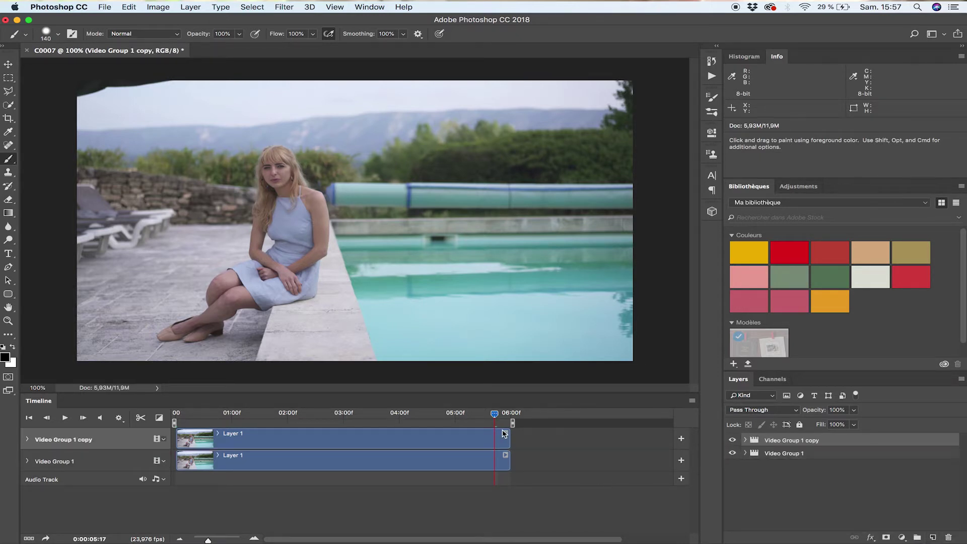
- Split the clips of both video groups at 0:00:03:16
left_click(382, 417)
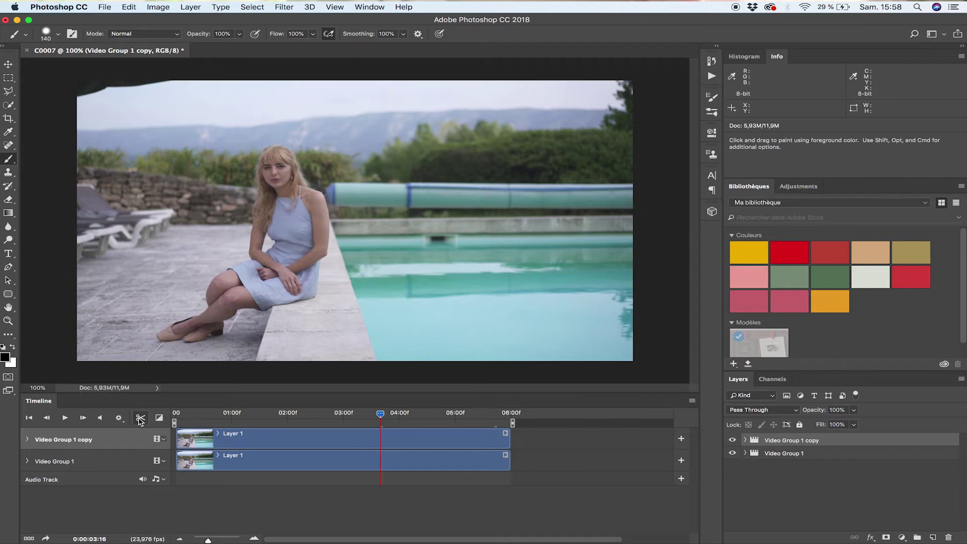
left_click(290, 441)
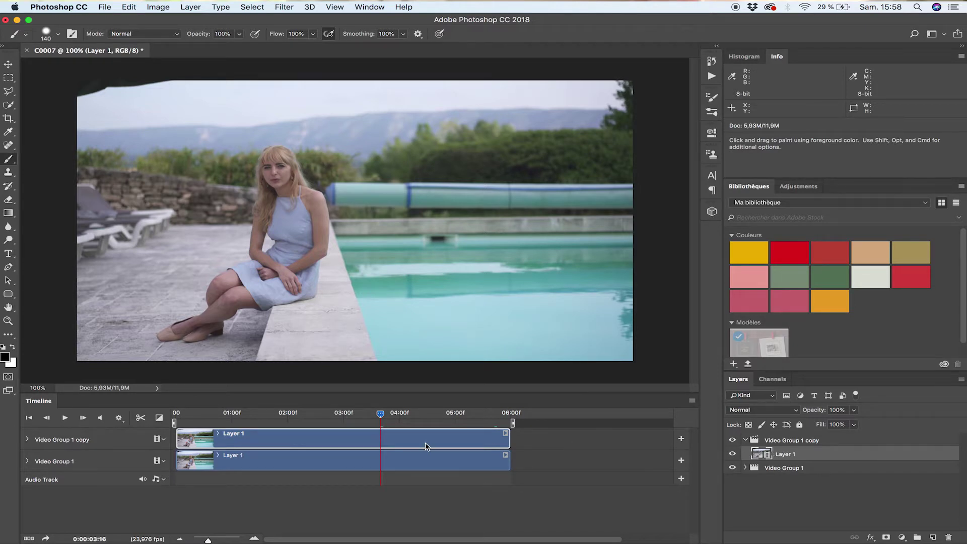
left_click(141, 418)
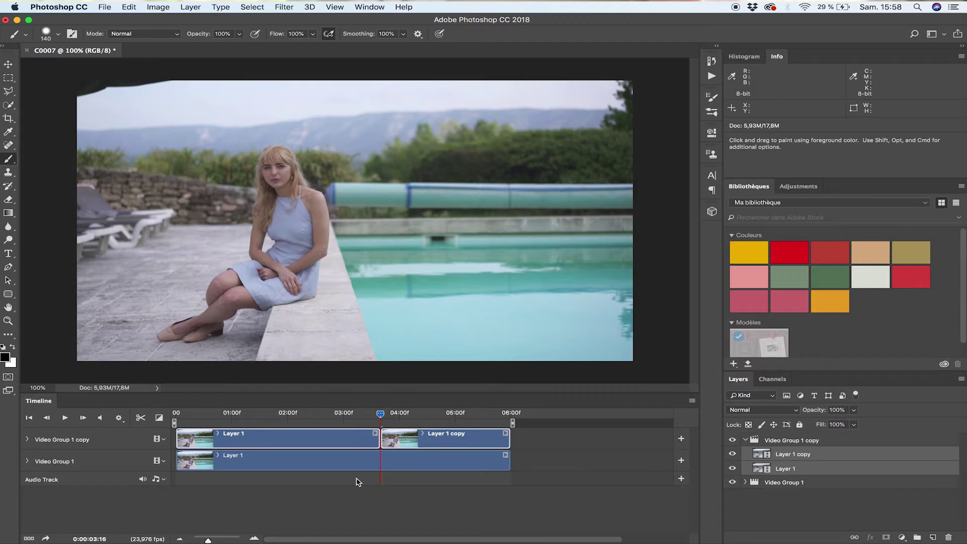
left_click(378, 466)
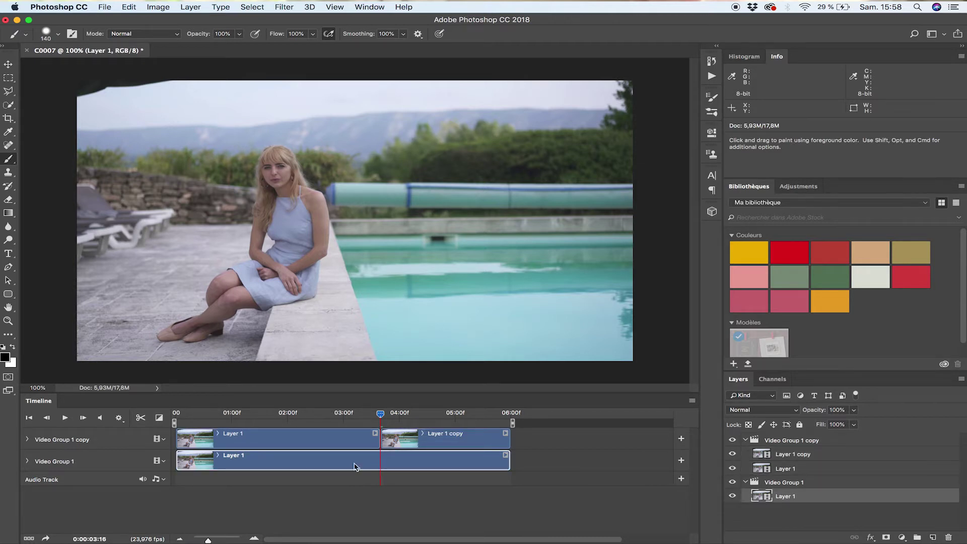
left_click(141, 418)
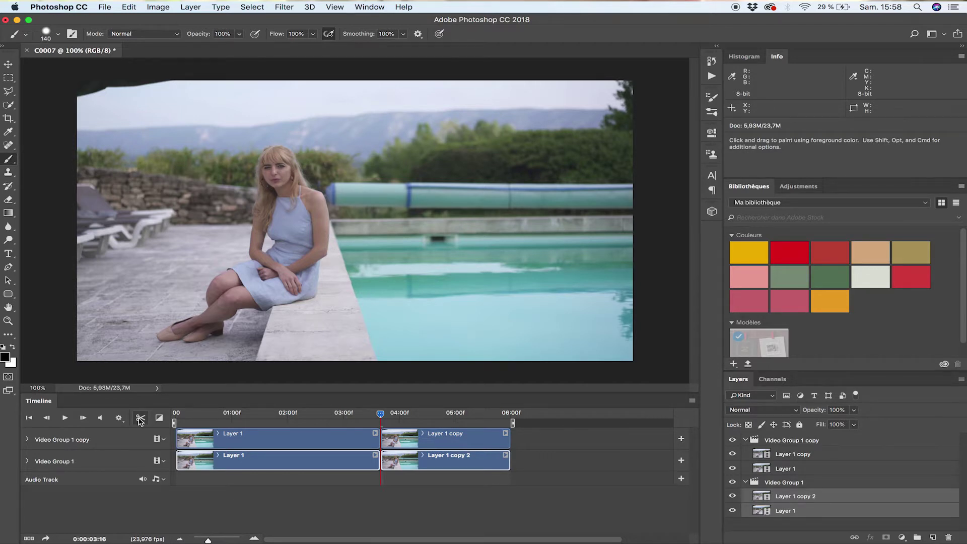
- Delete the second part of the Video Group 1 clip and the first part of the Video Group 1 copy clip
left_click(455, 464)
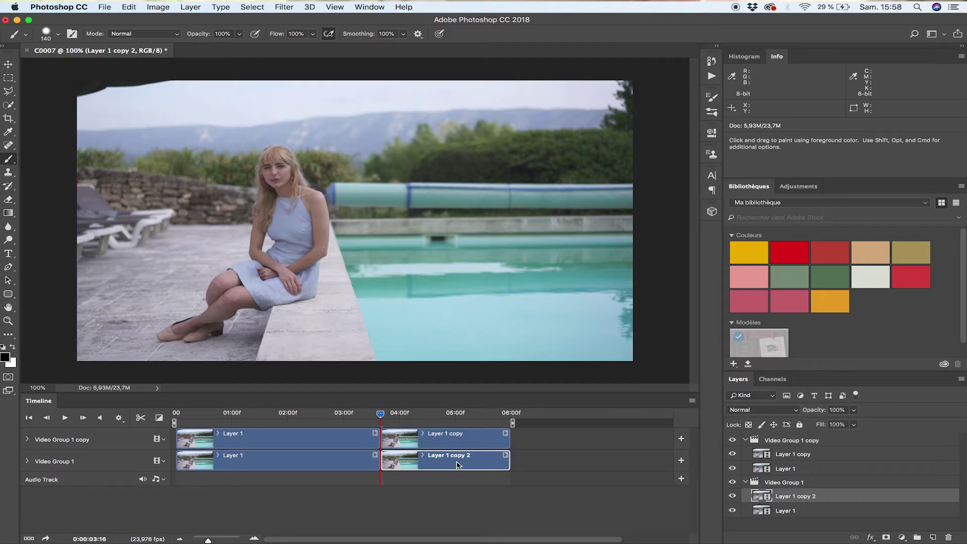
key("Delete")
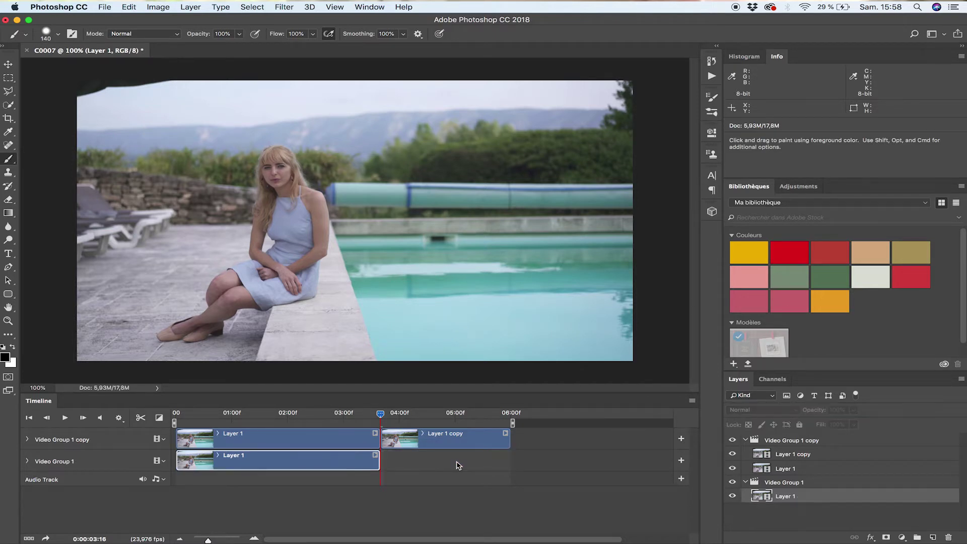
left_click(310, 441)
key("Delete")
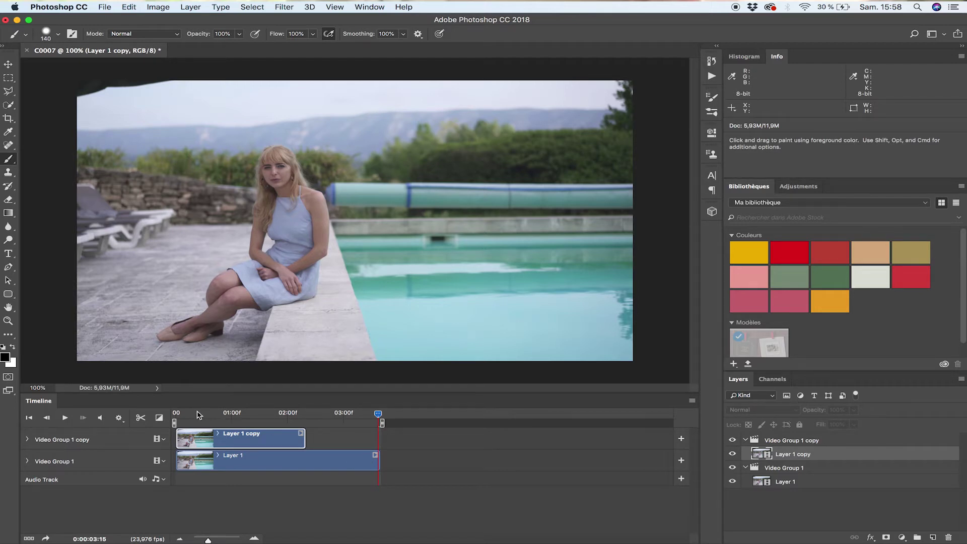
- Keyframe the Layer 1 copy clip's opacity from 100% at its start to 0% at 0:00:02:07, and play back the fade
left_click(172, 414)
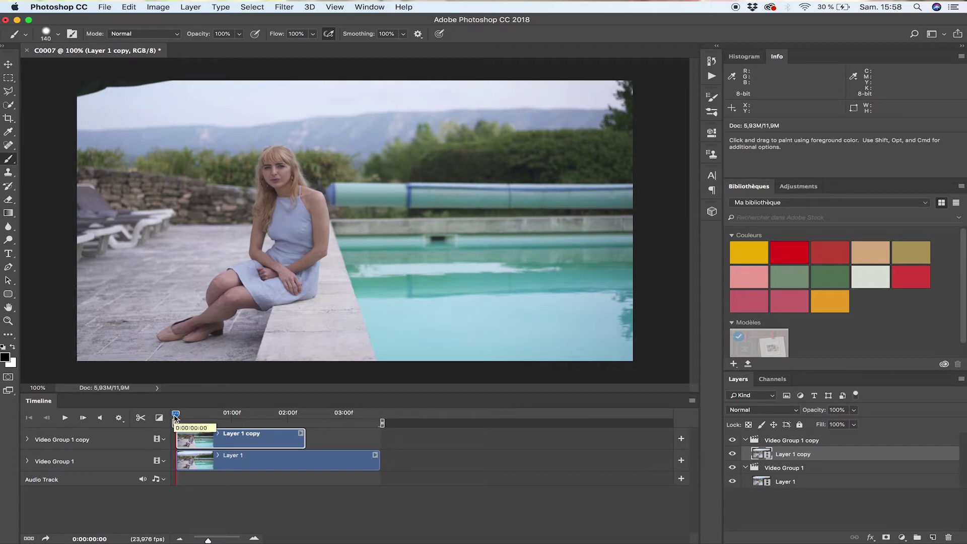
left_click(28, 440)
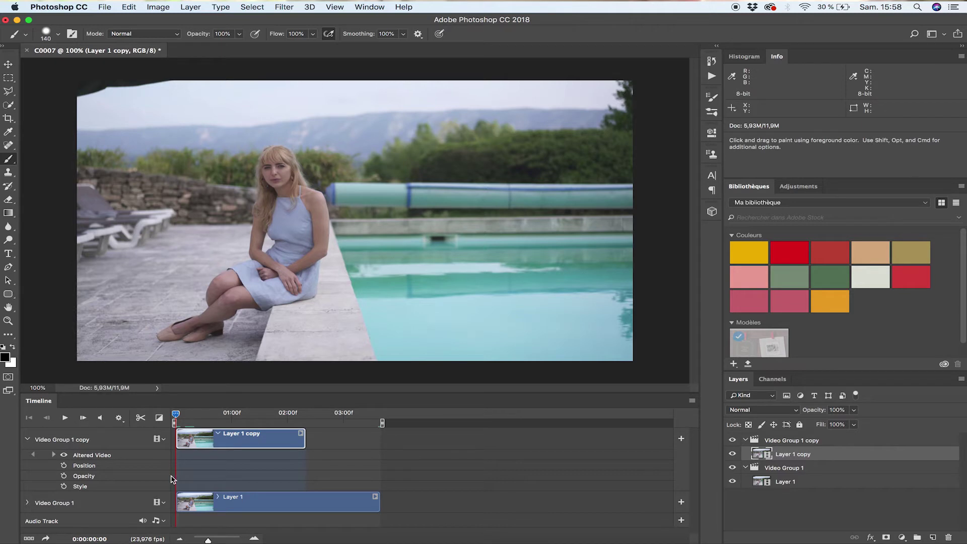
left_click(64, 476)
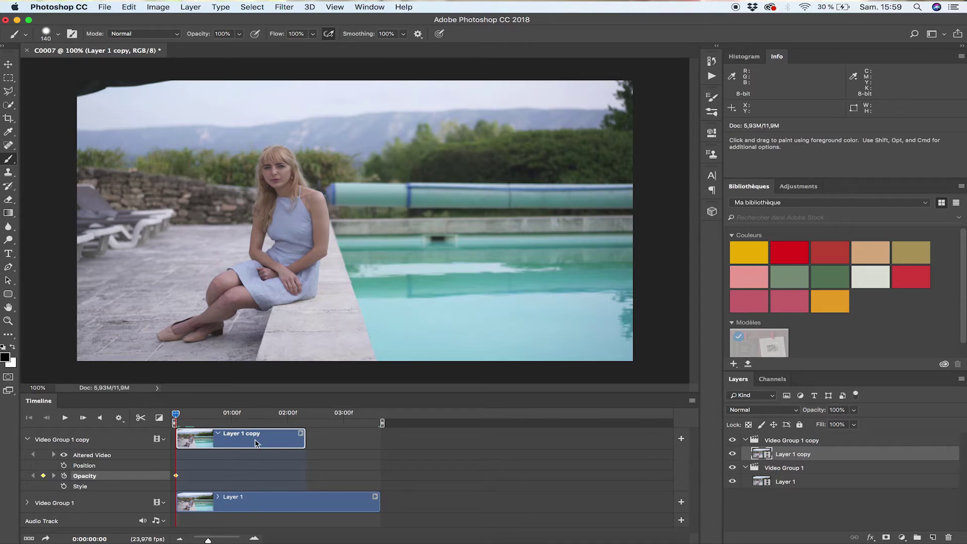
left_click(303, 415)
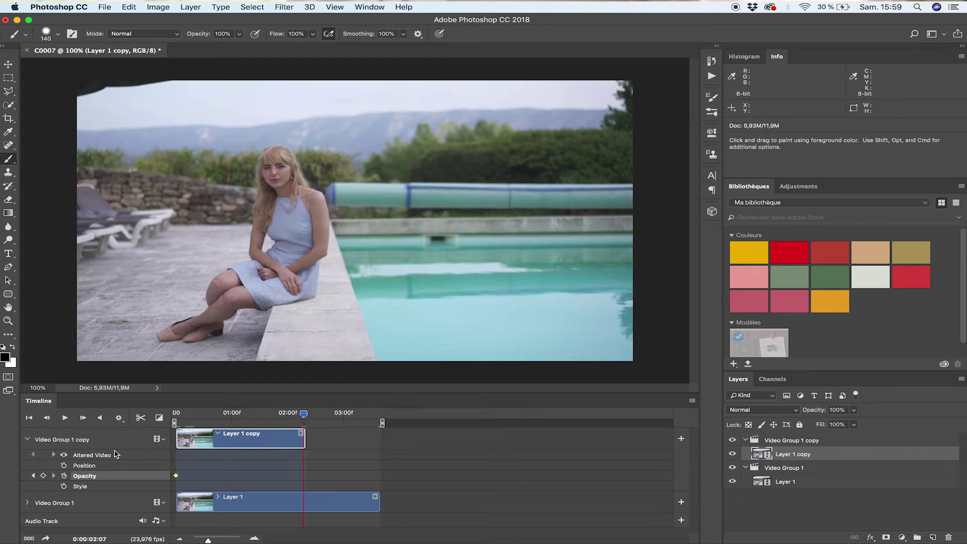
left_click(44, 476)
double_click(837, 410)
type("0")
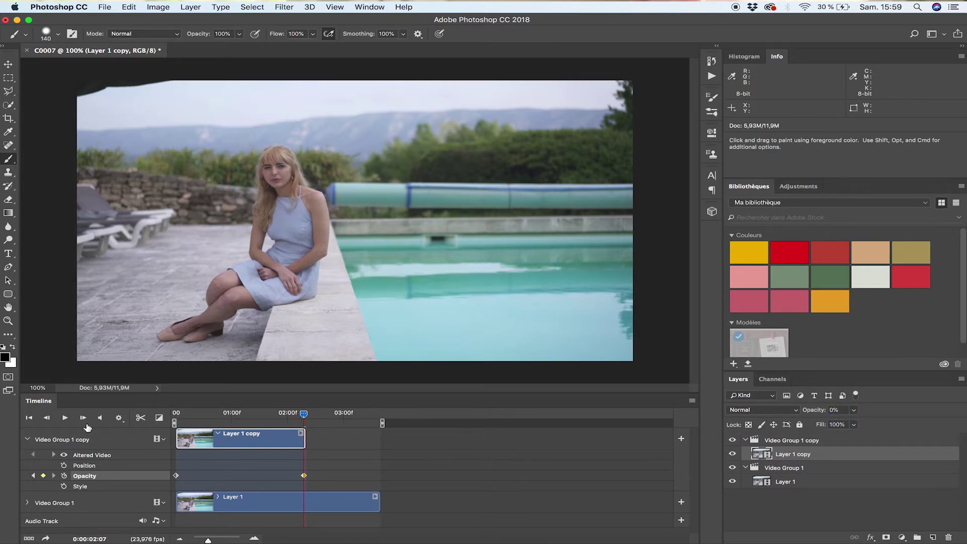
left_click(65, 419)
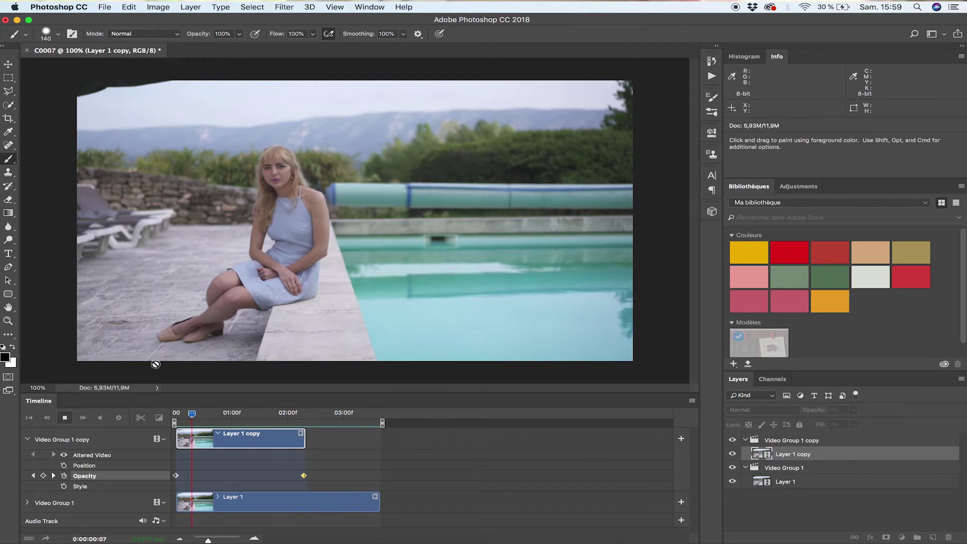
left_click(66, 419)
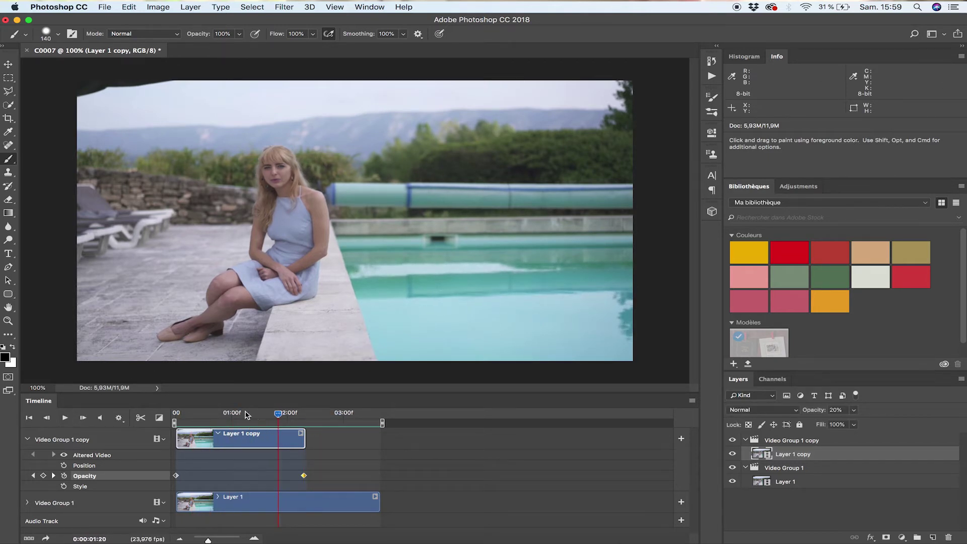
- With the playhead at 0:00:00:15, add an empty layer above both video groups and move its clip to the timeline's start
left_click_drag(277, 414, 210, 414)
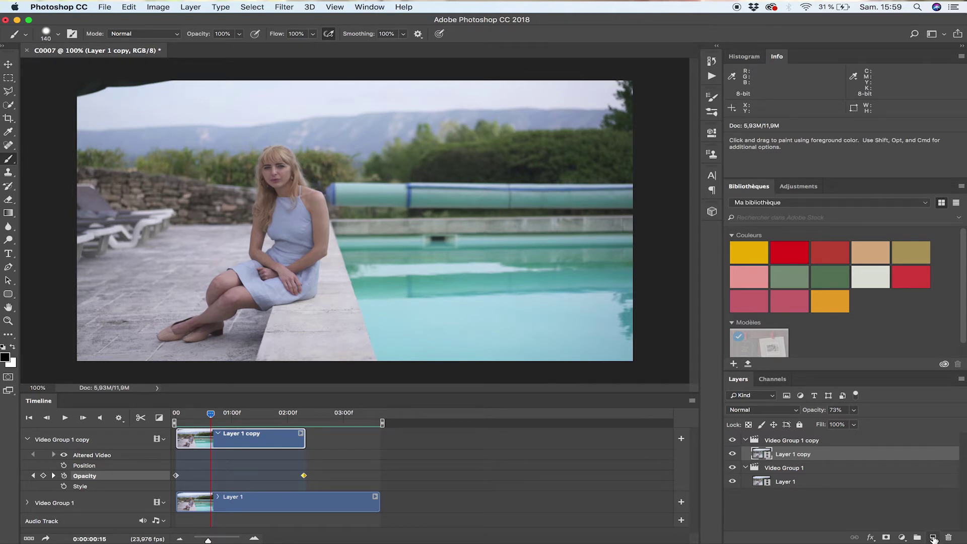
left_click(932, 538)
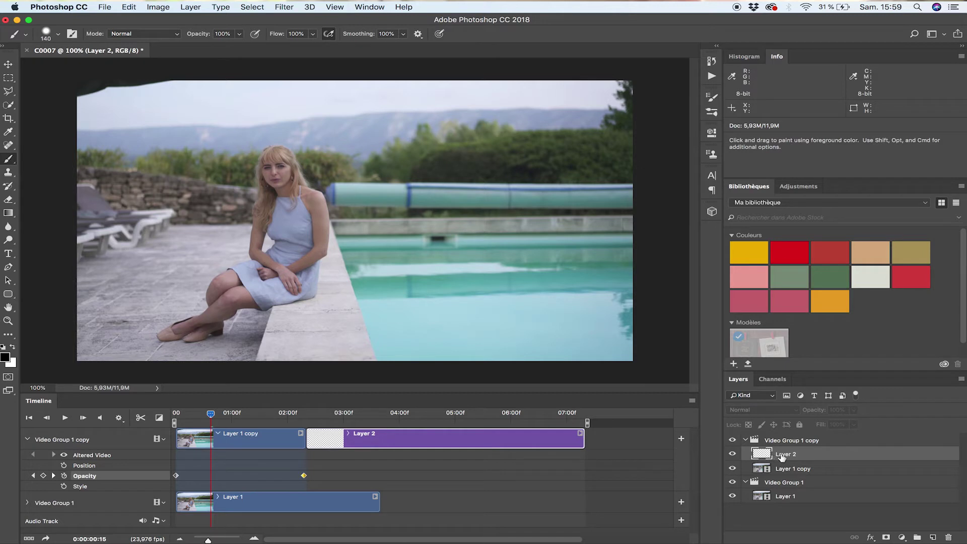
left_click_drag(764, 453, 765, 437)
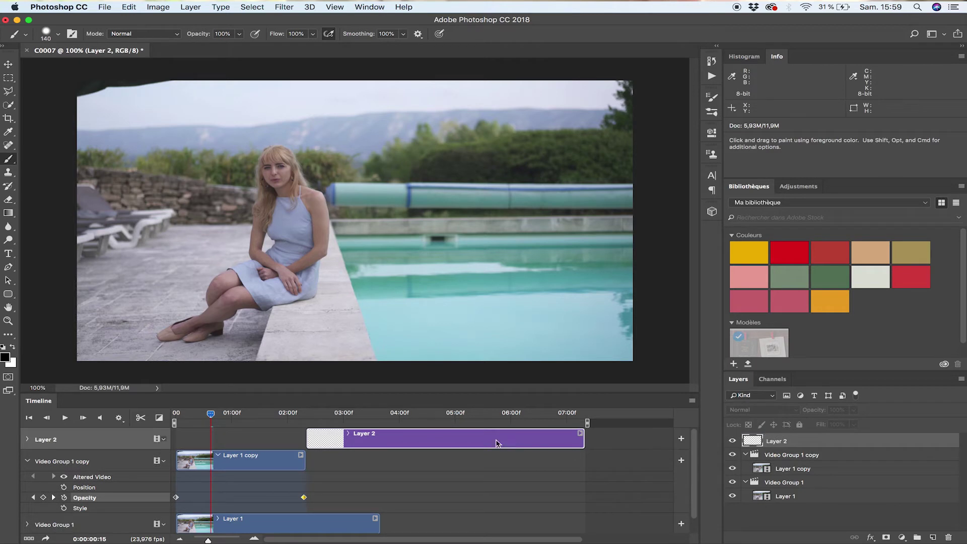
left_click_drag(462, 442, 332, 440)
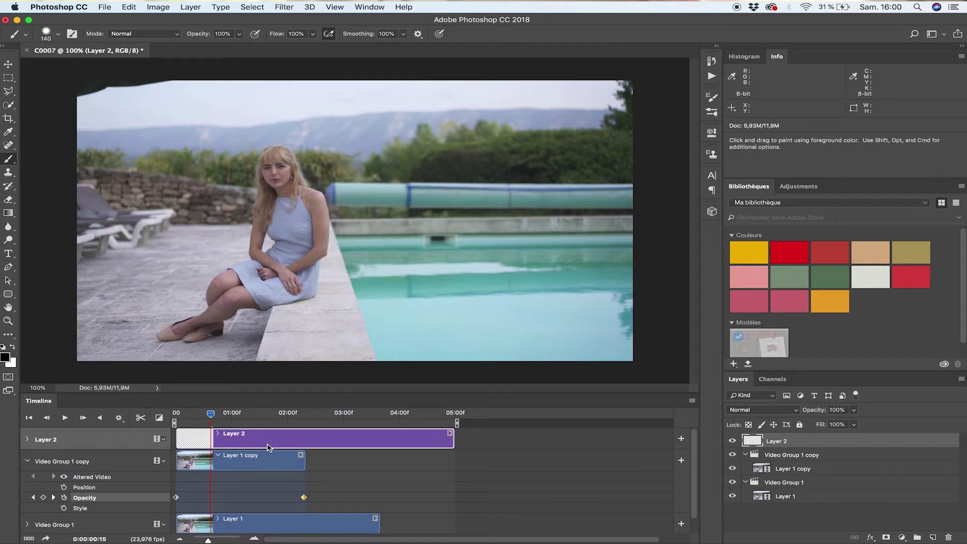
- Stamp the visible frame onto Layer 2 and trim its clip to end with the Layer 1 clip
key("alt+shift+super+e")
left_click_drag(288, 442, 253, 441)
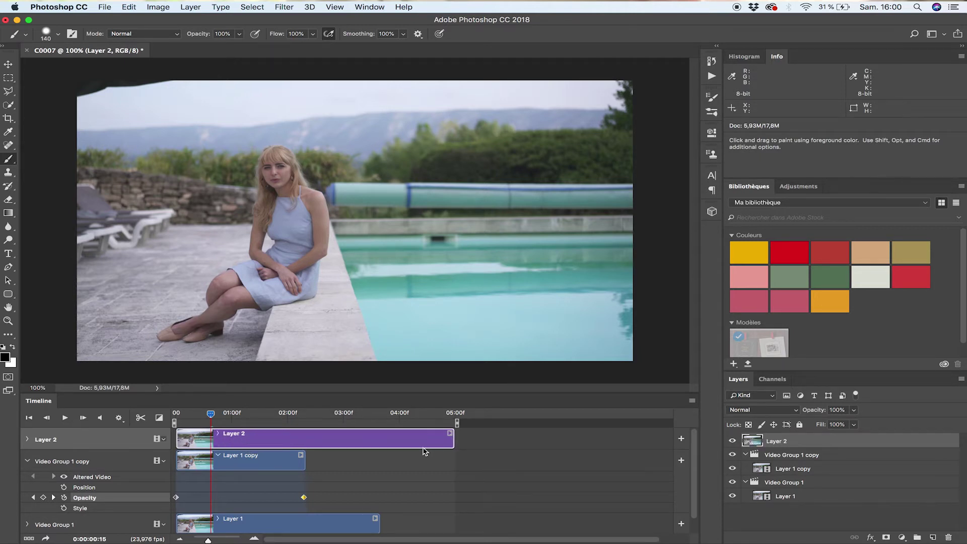
left_click_drag(453, 436, 380, 438)
- Play the timeline from the start to check the still image over the video
left_click_drag(210, 418, 174, 418)
left_click(64, 419)
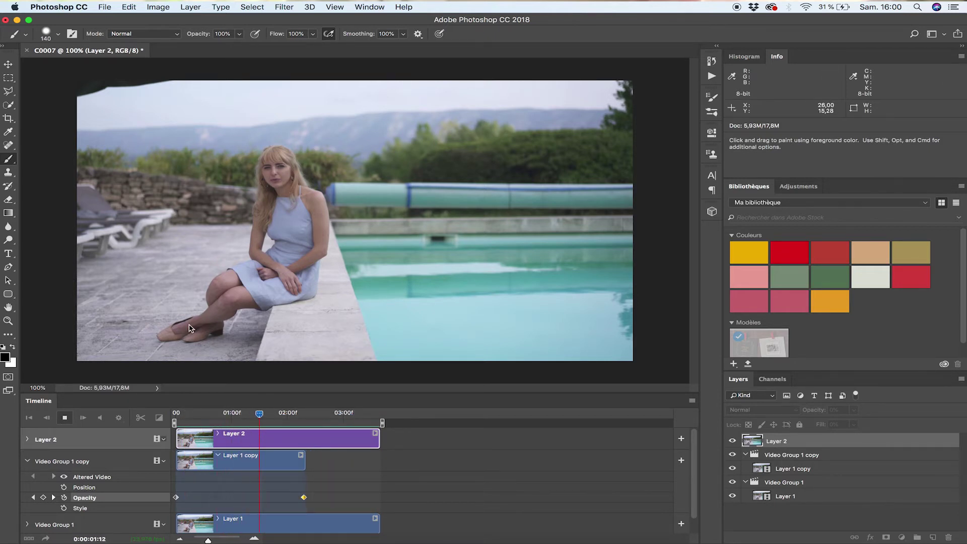
left_click(65, 417)
- Add a layer mask to Layer 2 and paint black over the pool water with a 256 px brush, with the playhead at 0:00:00:13
left_click_drag(297, 413, 206, 416)
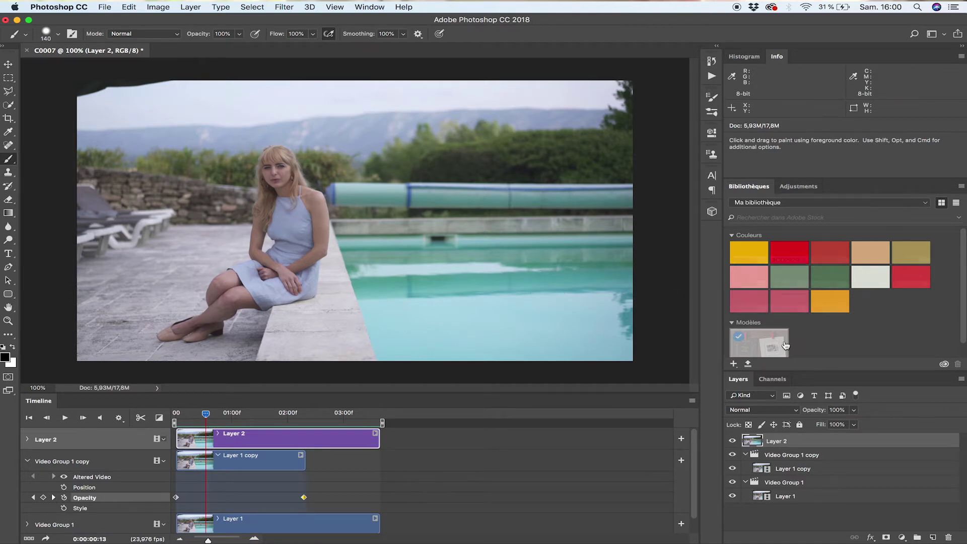
left_click(887, 538)
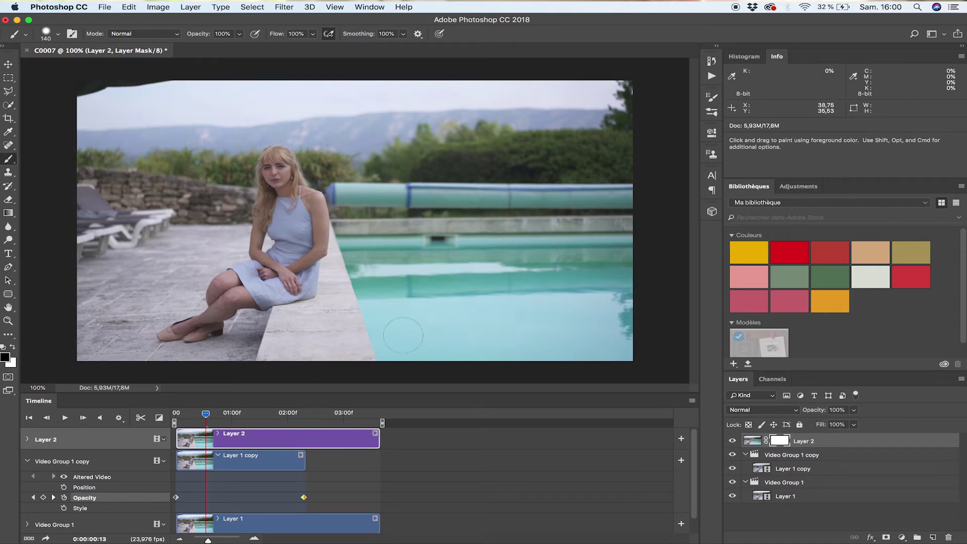
mouse_move(400, 322)
left_mouse_down()
mouse_move(462, 324)
mouse_move(439, 324)
mouse_move(426, 395)
mouse_move(400, 391)
left_mouse_up()
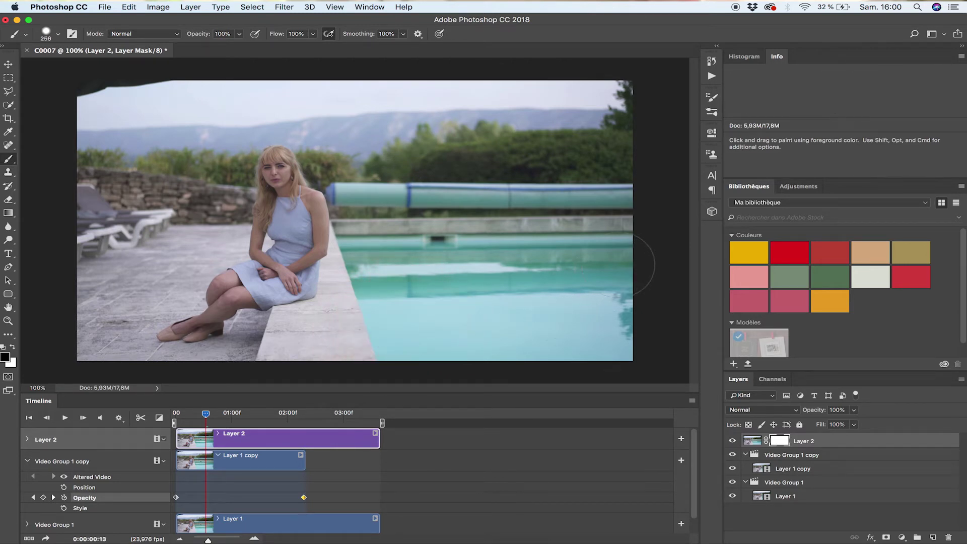
left_click_drag(537, 267, 458, 267)
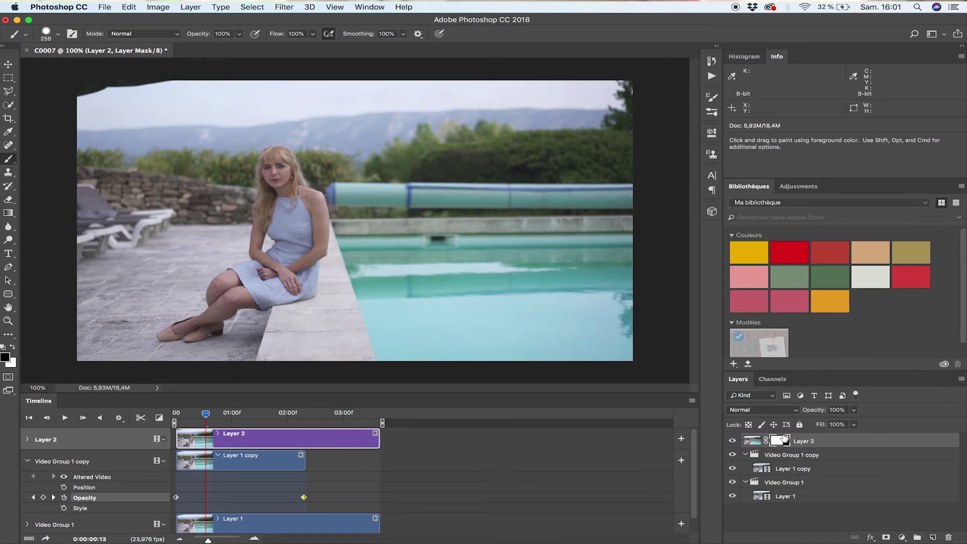
- Show the Layer 2 mask as a red overlay and paint white over the lower-left end of the masked water area
left_click(782, 443, "alt+shift")
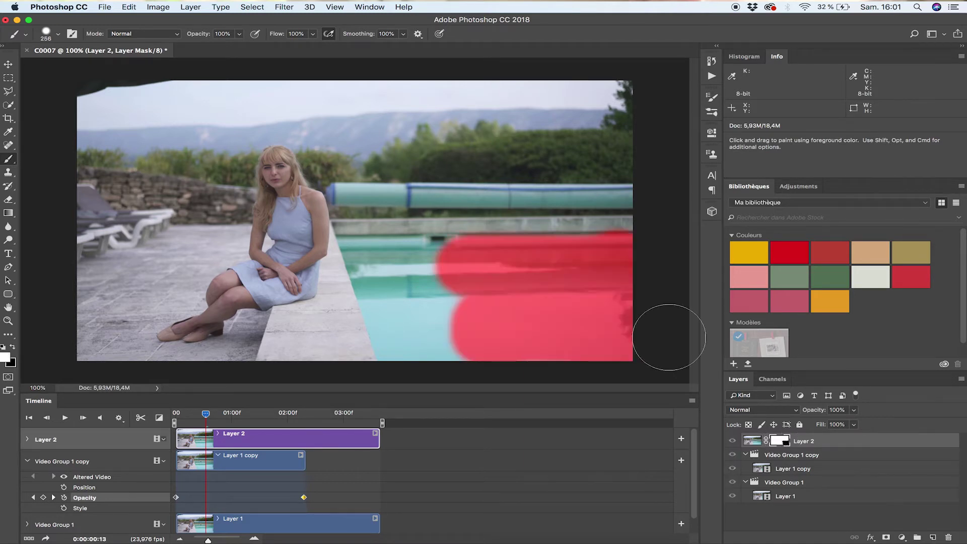
left_click(452, 342)
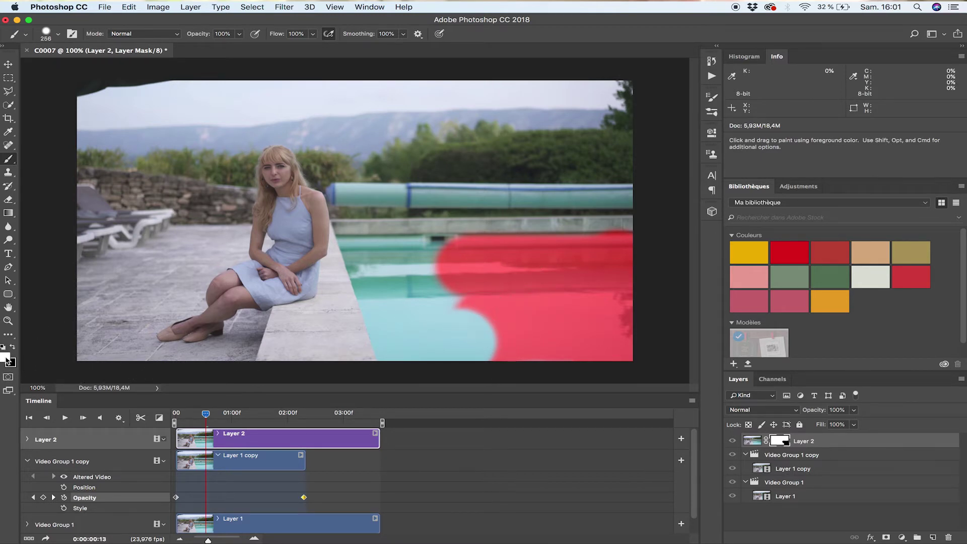
- Extend the white stroke along the lower masked water, and repaint the water black across to the pool's left edge
mouse_move(482, 316)
left_mouse_down()
mouse_move(488, 337)
mouse_move(511, 346)
left_mouse_up()
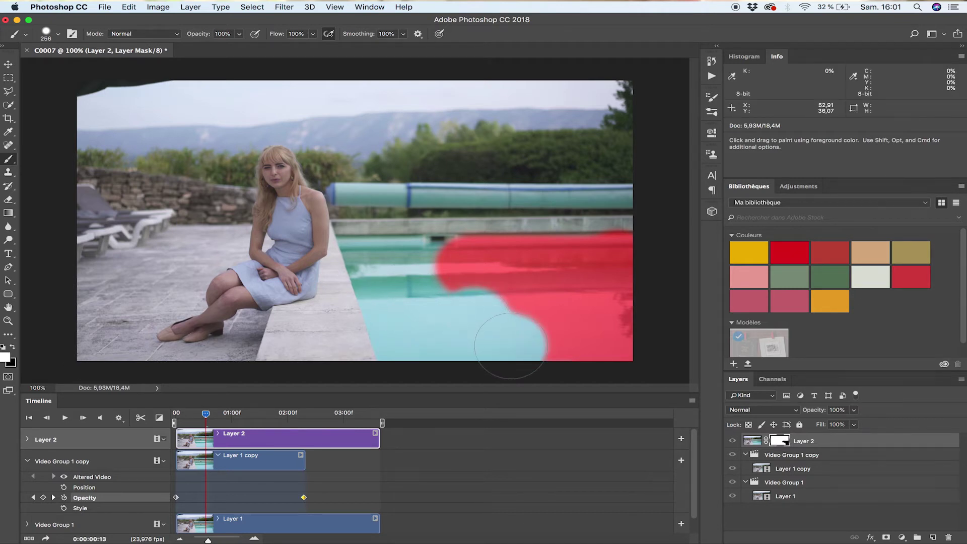
key("x")
mouse_move(511, 346)
left_mouse_down()
mouse_move(556, 345)
mouse_move(442, 345)
mouse_move(532, 322)
mouse_move(454, 297)
mouse_move(410, 301)
mouse_move(416, 345)
mouse_move(399, 309)
mouse_move(404, 284)
mouse_move(436, 272)
mouse_move(375, 272)
mouse_move(407, 269)
mouse_move(385, 271)
mouse_move(379, 256)
mouse_move(361, 256)
mouse_move(381, 305)
left_mouse_up()
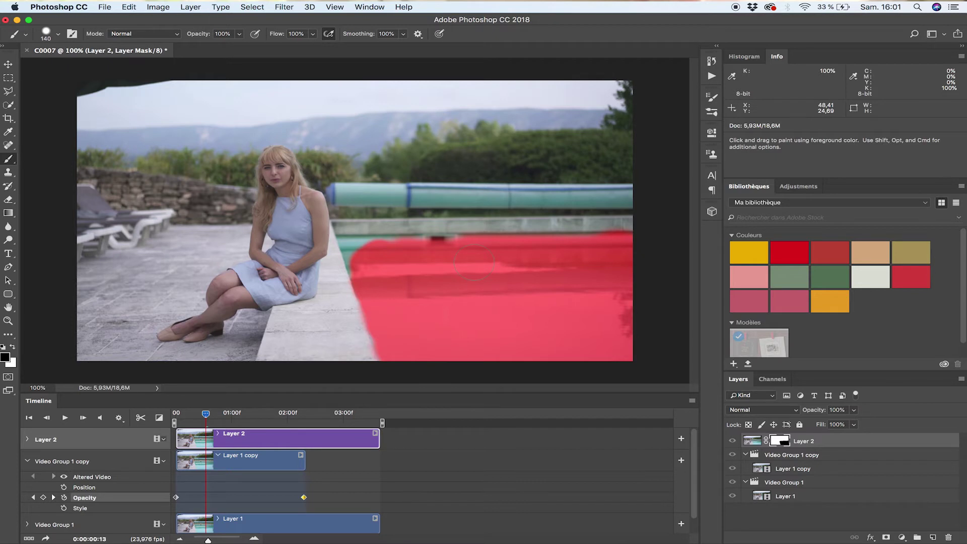
- Fill the remaining water along the pool's far edge and corner with black using a 60 px brush, and hide the mask overlay
mouse_move(474, 262)
left_mouse_down()
mouse_move(459, 263)
mouse_move(493, 256)
mouse_move(424, 263)
left_mouse_up()
left_click(347, 242)
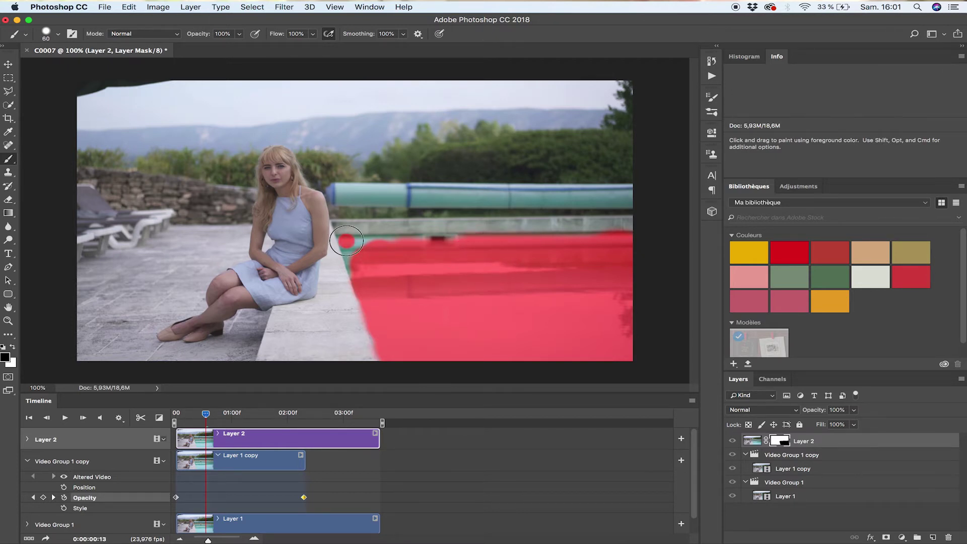
mouse_move(356, 261)
left_mouse_down()
mouse_move(391, 244)
mouse_move(427, 245)
left_mouse_up()
left_click_drag(352, 244, 494, 242)
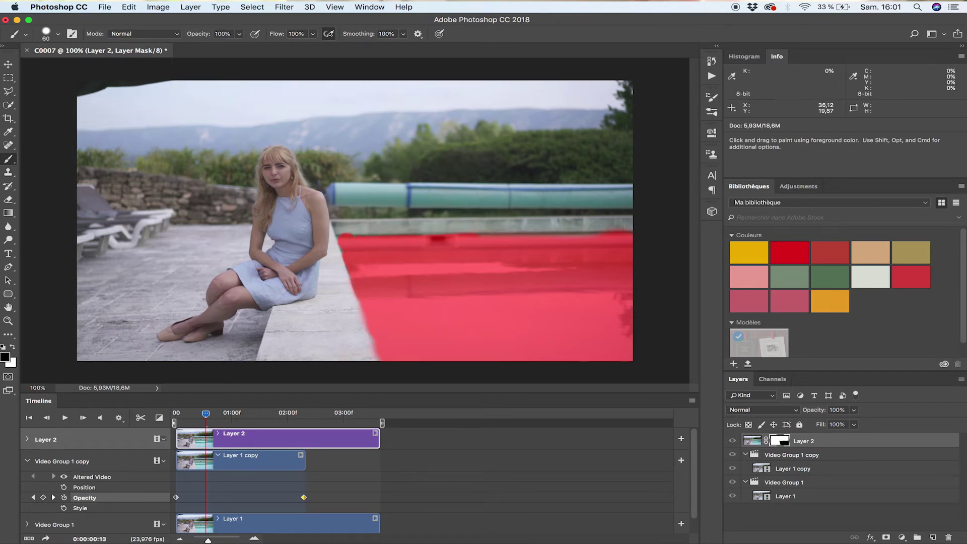
key("x")
left_click(782, 442, "alt+shift")
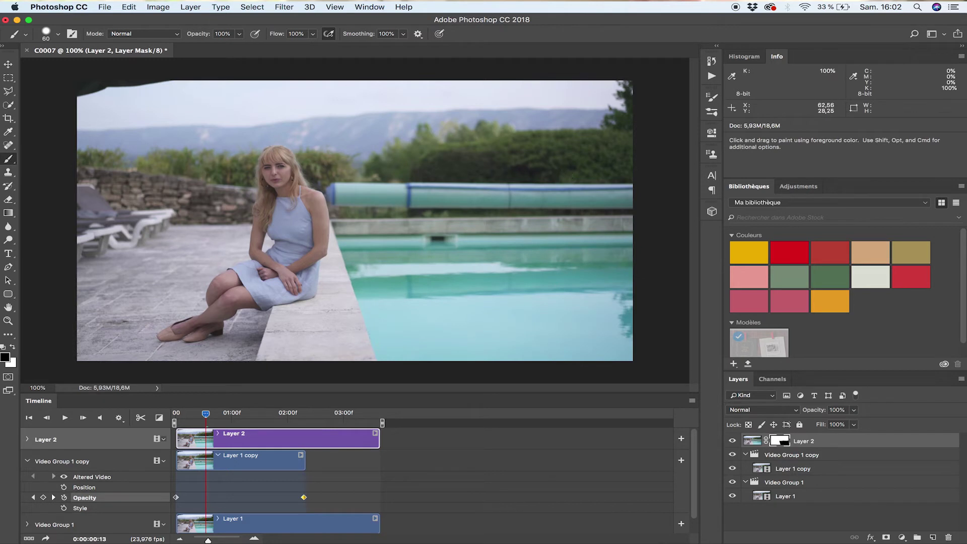
- Play and scrub the timeline to check the masked water loop, with the Video Group 1 copy track collapsed
left_click(65, 418)
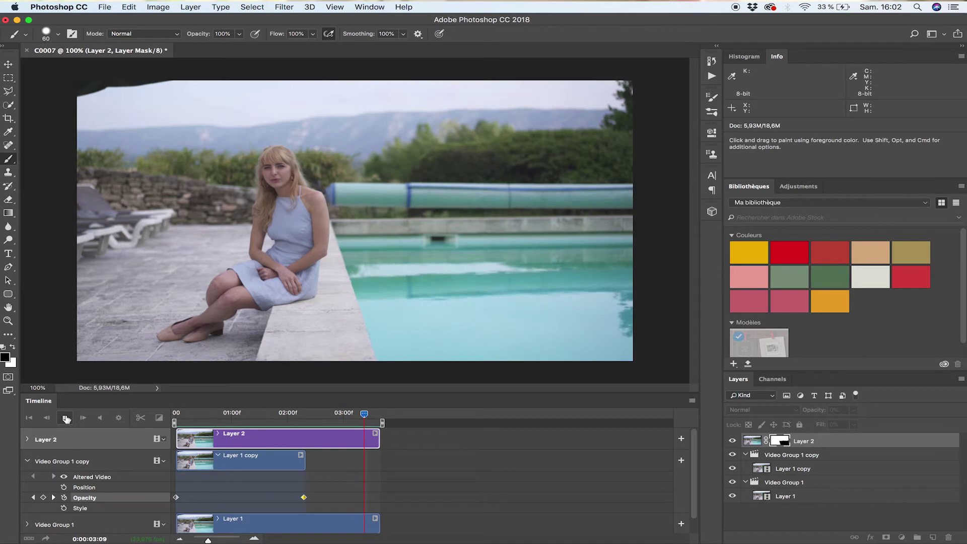
left_click(65, 418)
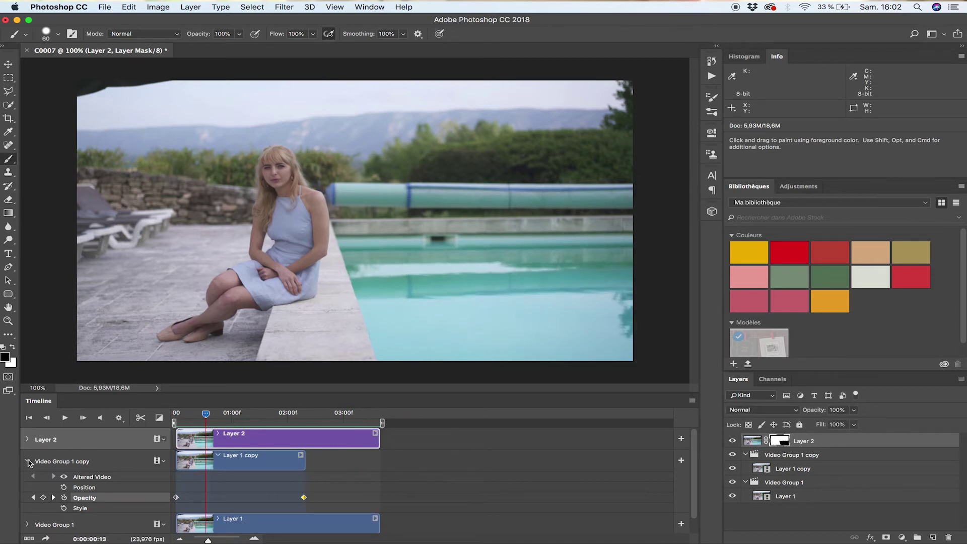
left_click(27, 462)
left_click(65, 418)
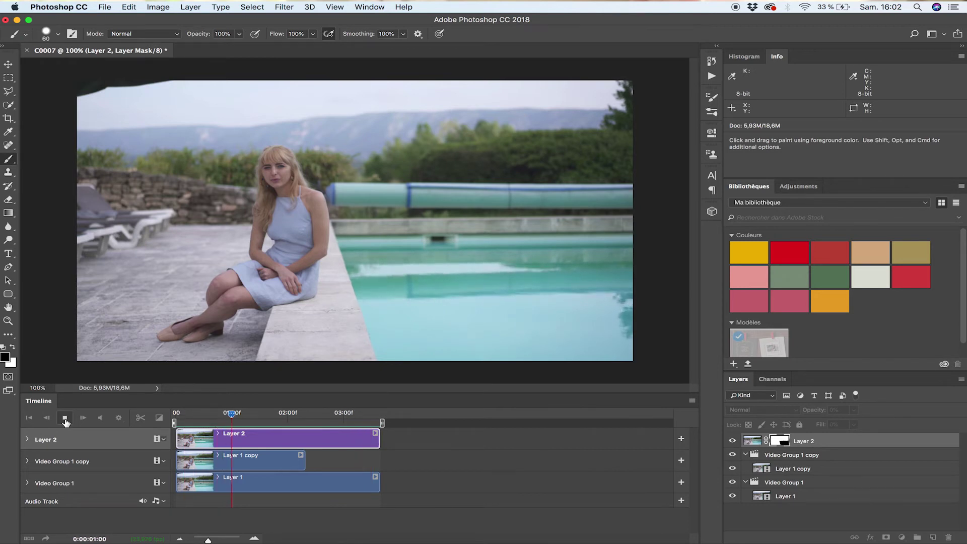
left_click(65, 418)
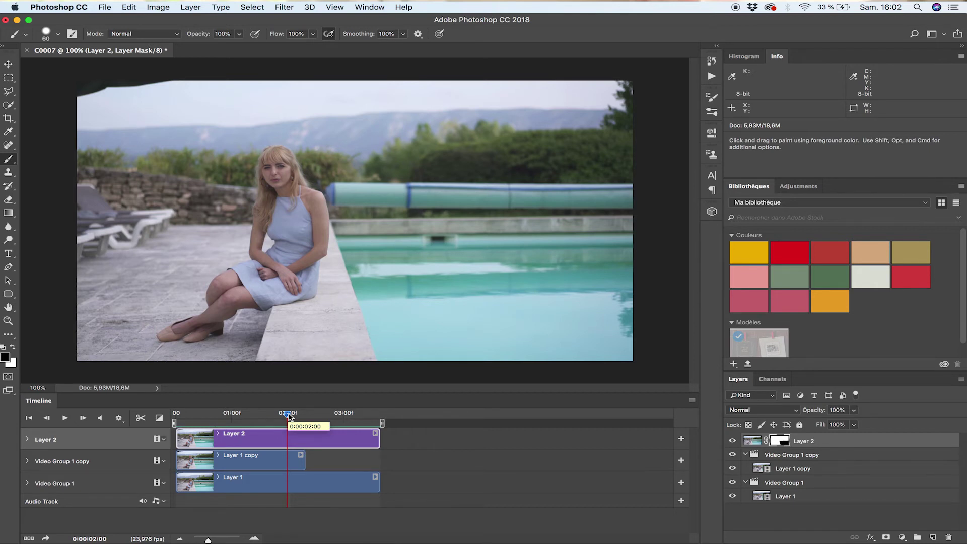
left_click_drag(289, 414, 249, 415)
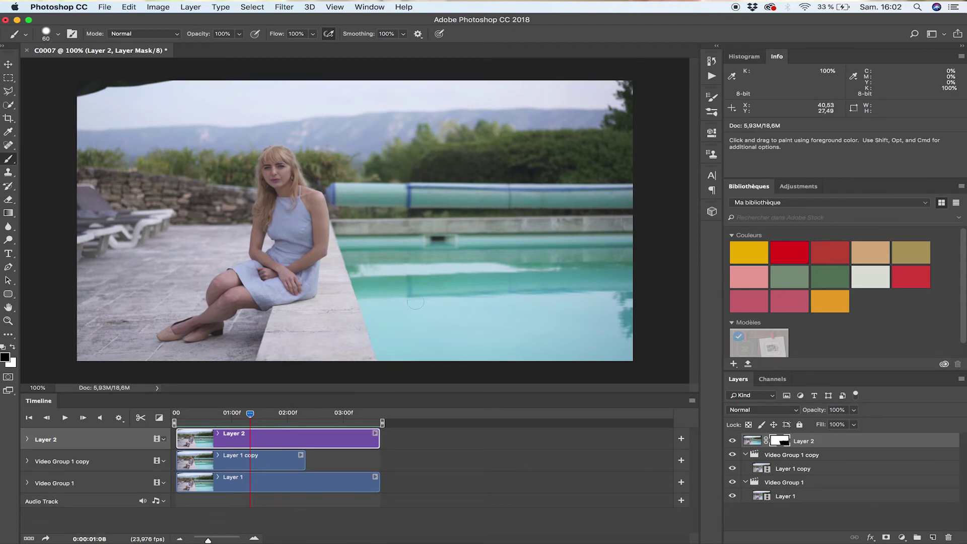
- Run the Soft Summer action from CINEMAGRAPH PRESETS and set the Soft Summer group's opacity to 90%
left_click(712, 77)
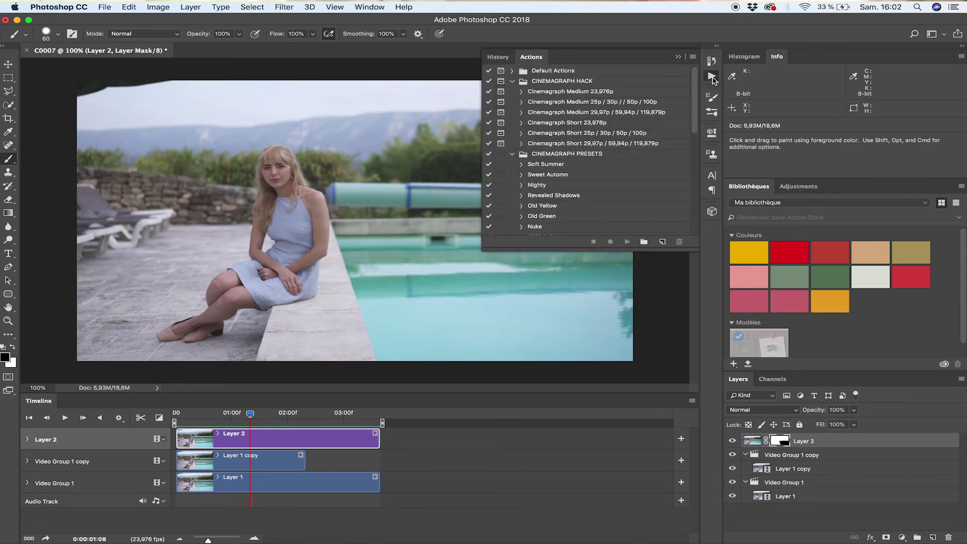
left_click(554, 164)
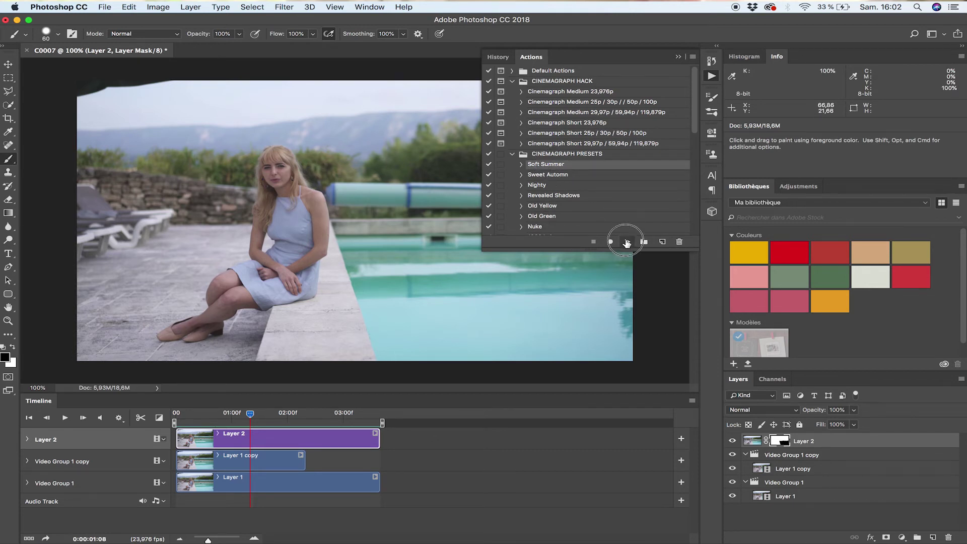
left_click(627, 243)
left_click(679, 57)
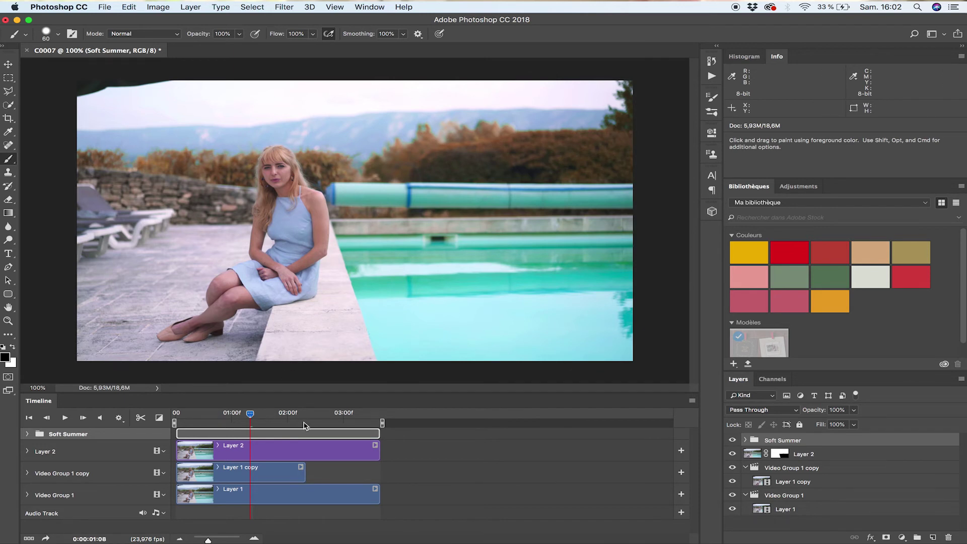
left_click_drag(820, 412, 815, 412)
left_click(207, 416)
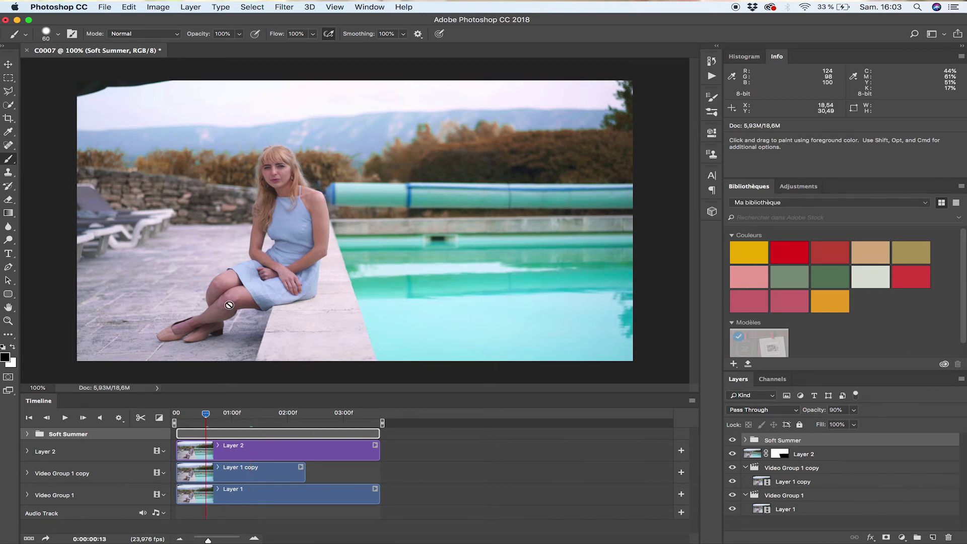
- Open the Render Video settings and name the output file C0007_export.mp4
left_click(105, 7)
left_click(104, 9)
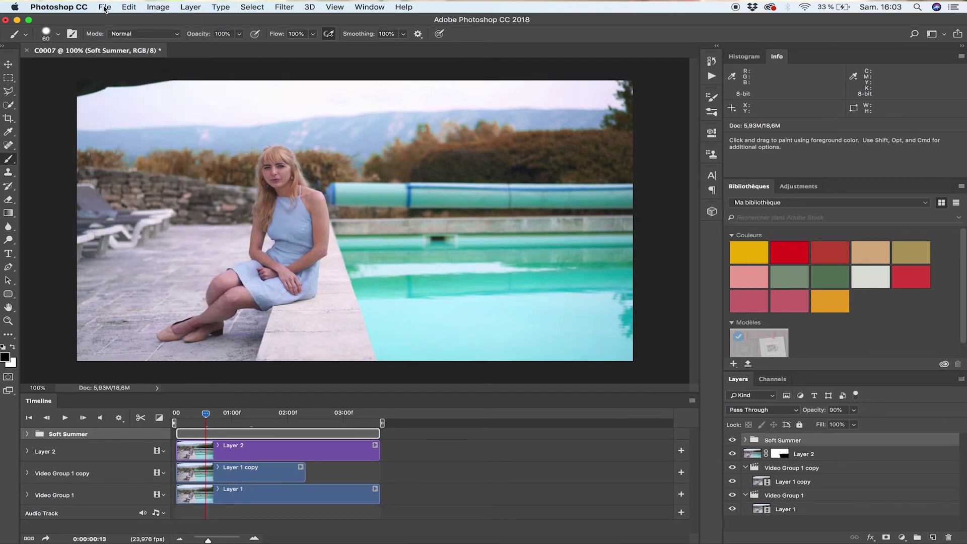
left_click(46, 539)
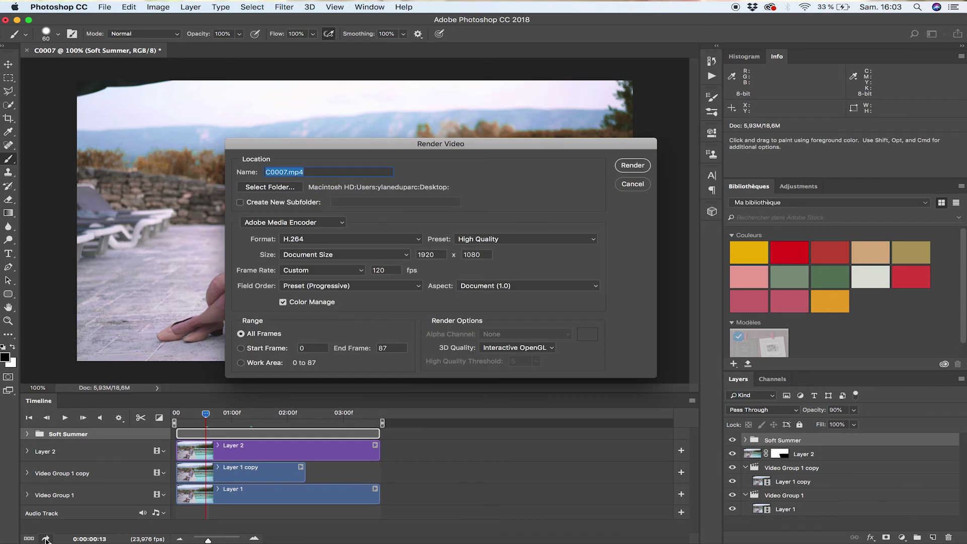
left_click(309, 171)
double_click(288, 172)
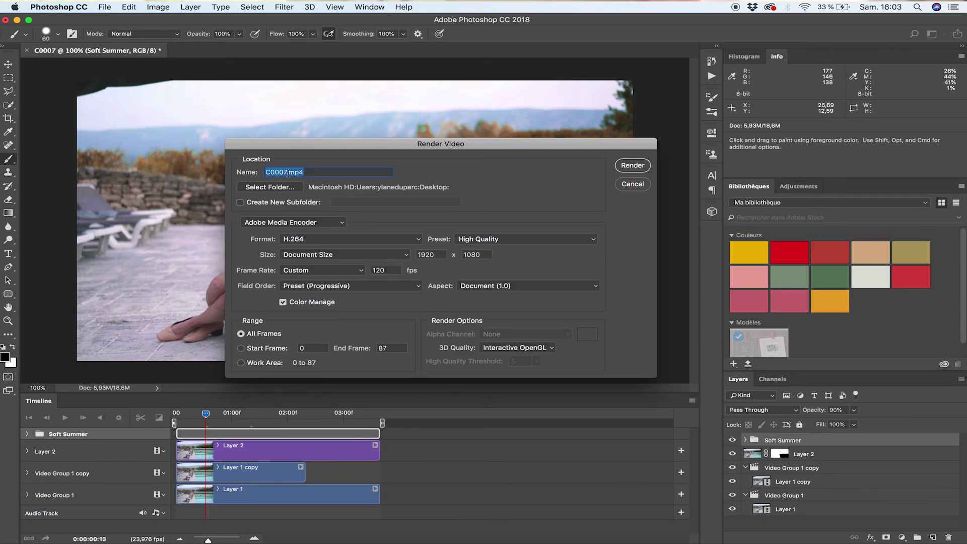
left_click(288, 172)
type("._expor")
double_click(289, 172)
left_click(289, 173)
key("BackSpace")
double_click(311, 172)
left_click(312, 172)
type(".")
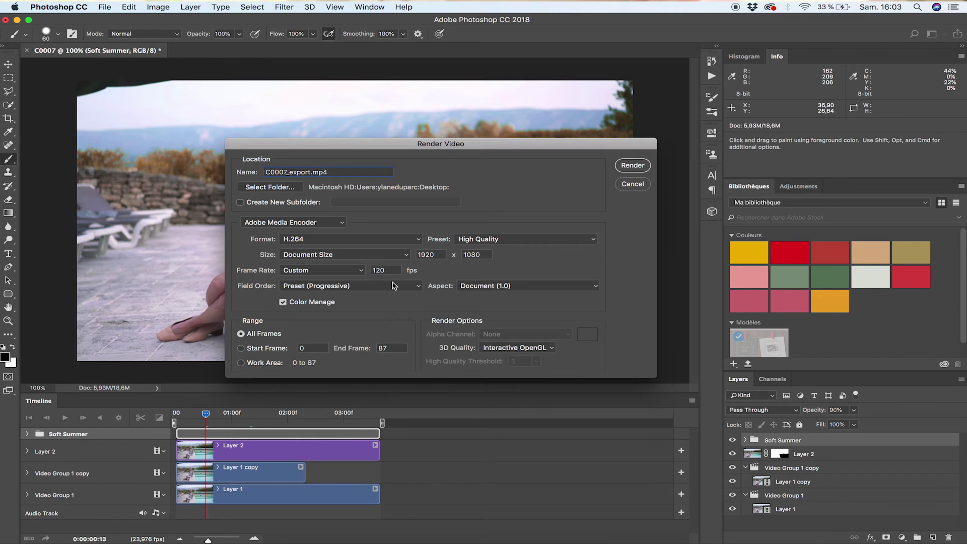
- Set the render frame rate to 23.976 fps and render the video
left_click(356, 272)
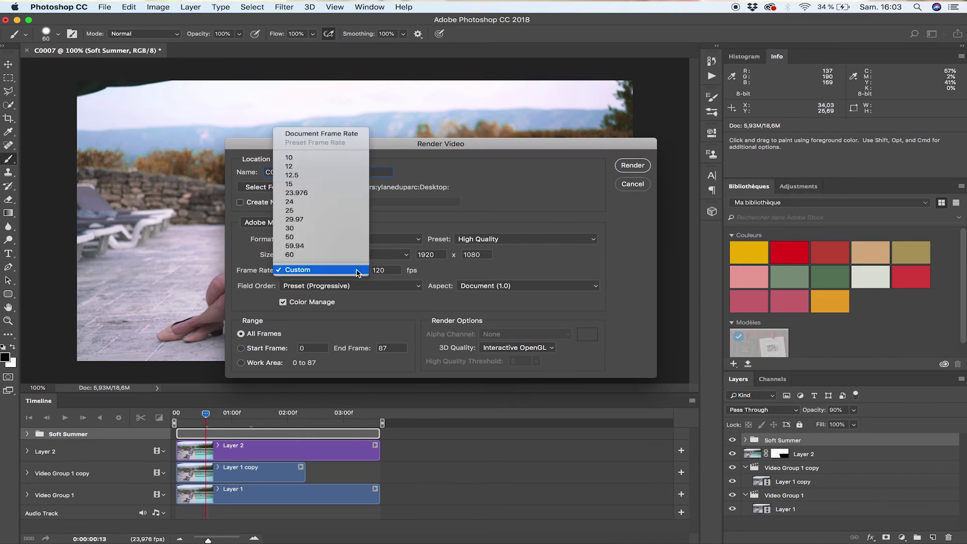
left_click(305, 196)
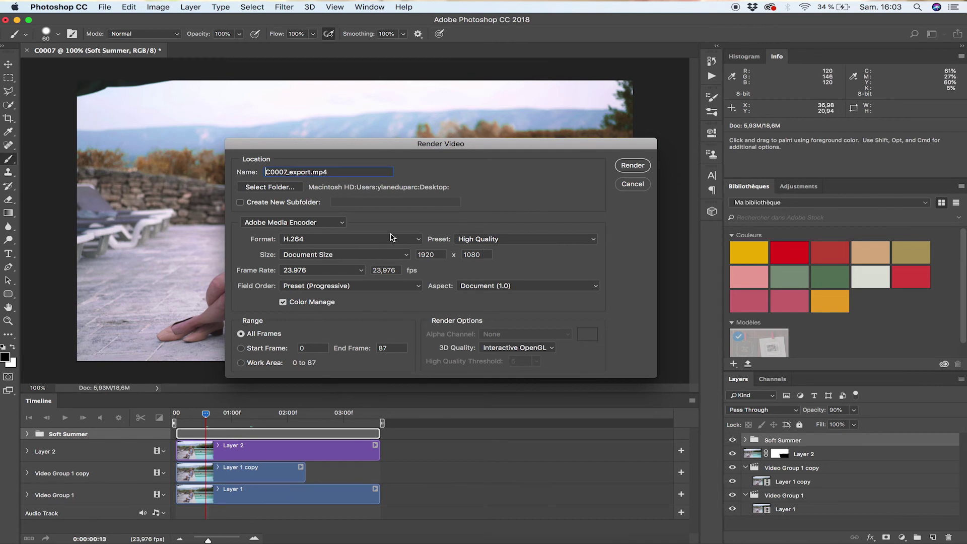
left_click(648, 165)
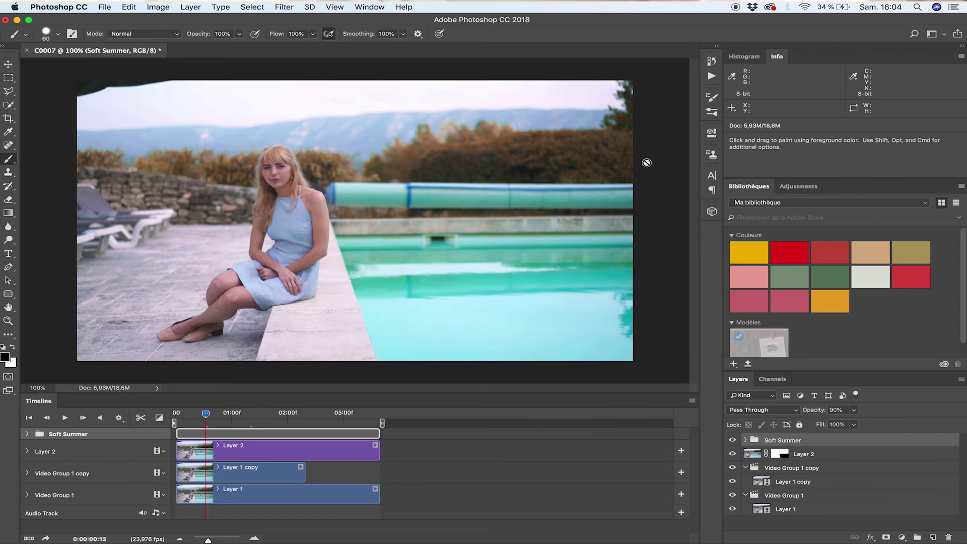
- Minimize Photoshop and place C0007_export.mp4 beside C0007.mp4 on the desktop
left_click(17, 20)
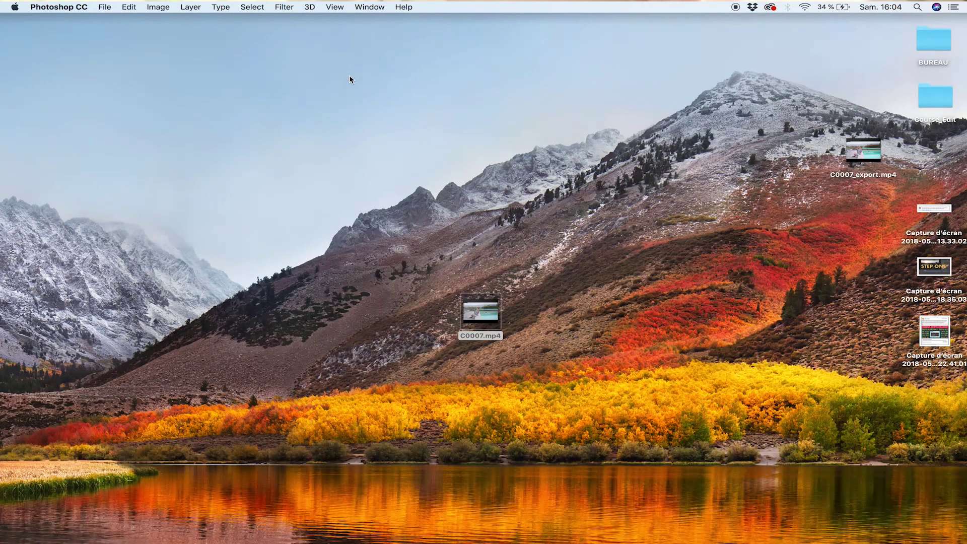
left_click_drag(877, 161, 412, 318)
- Preview C0007.mp4 and C0007_export.mp4 in Quick Look to compare the original with the export
key("Right")
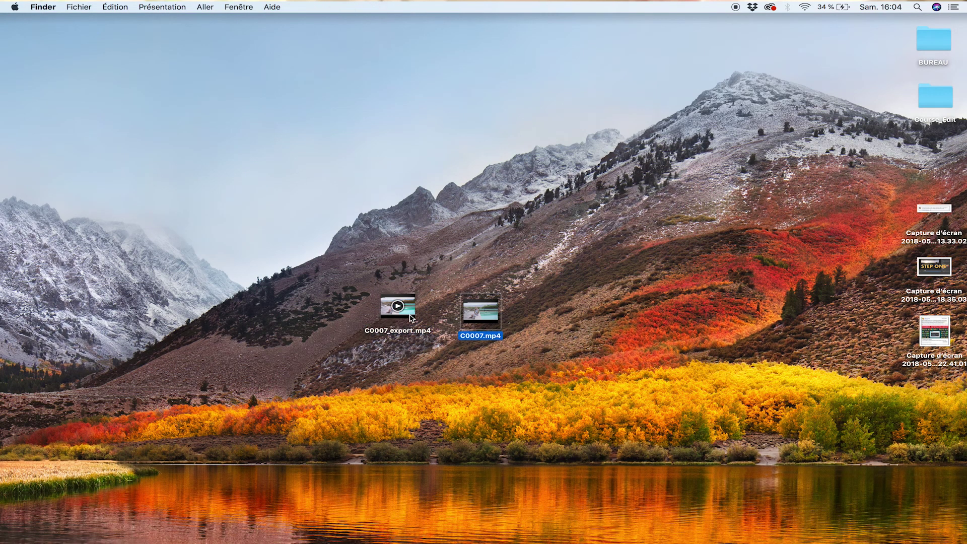
key("space")
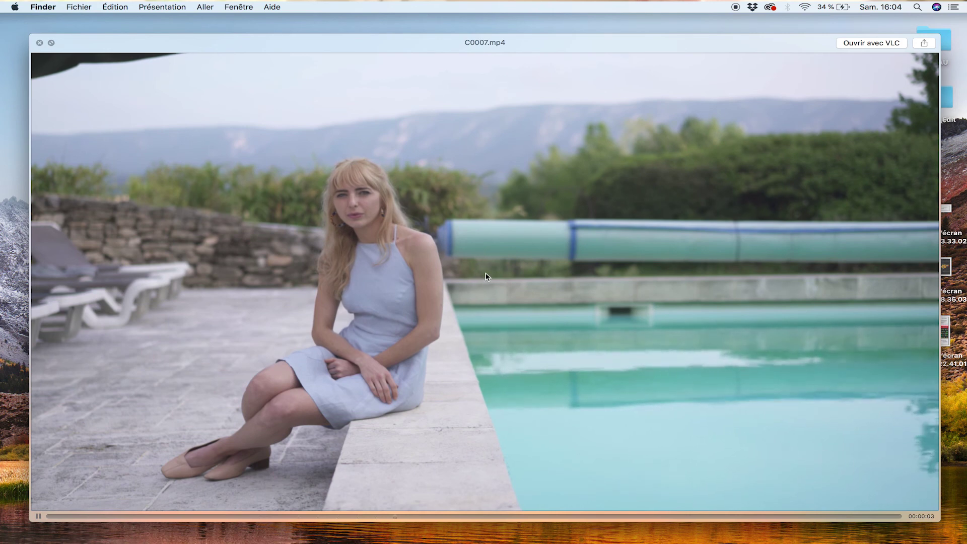
key("Left")
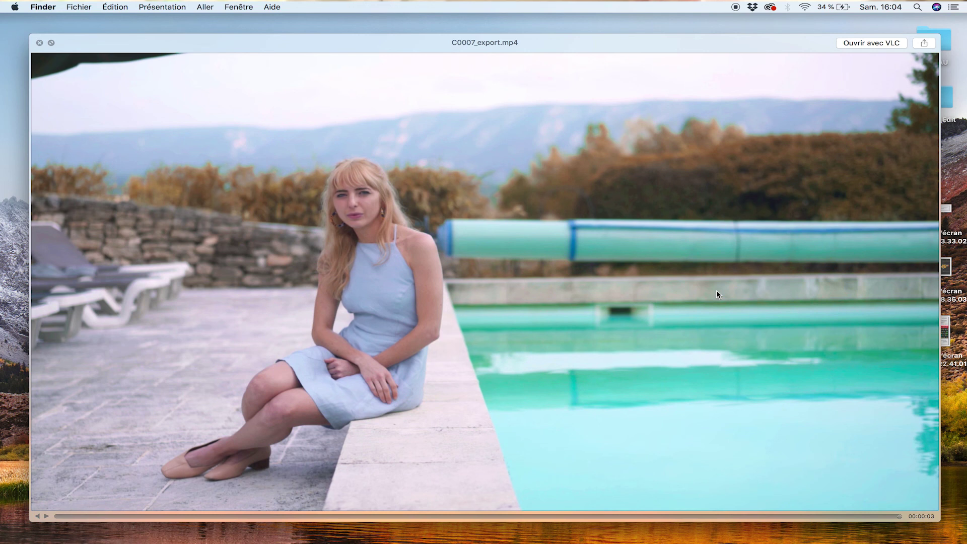
left_click_drag(566, 50, 548, 46)
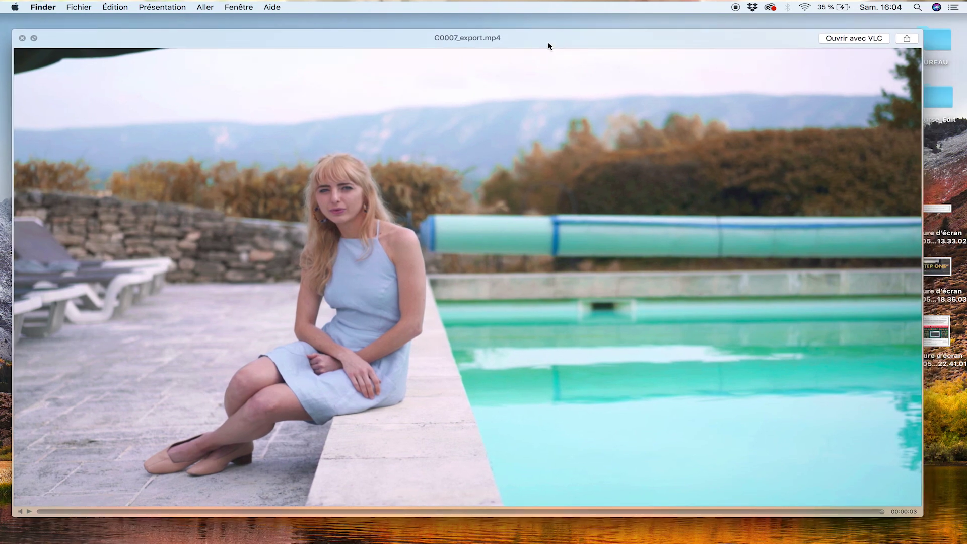
key("space")
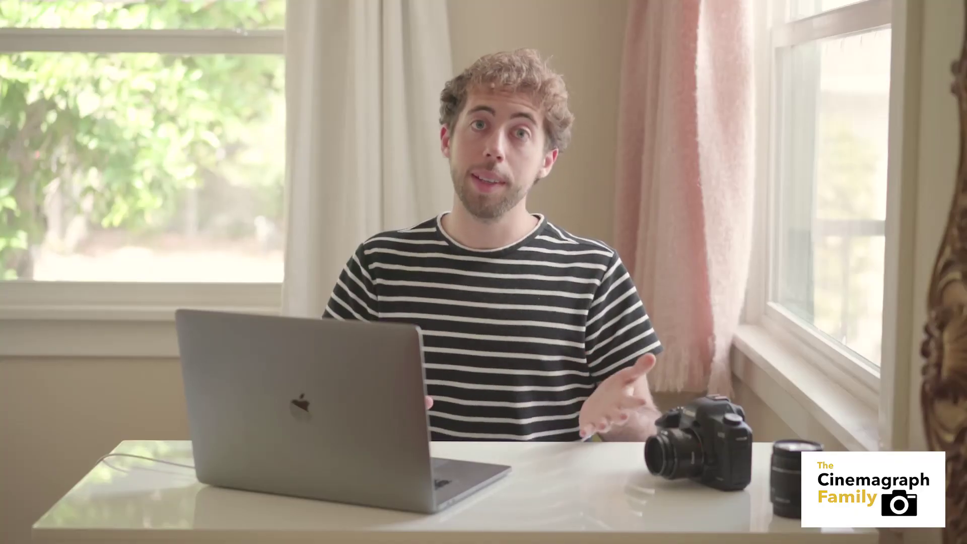